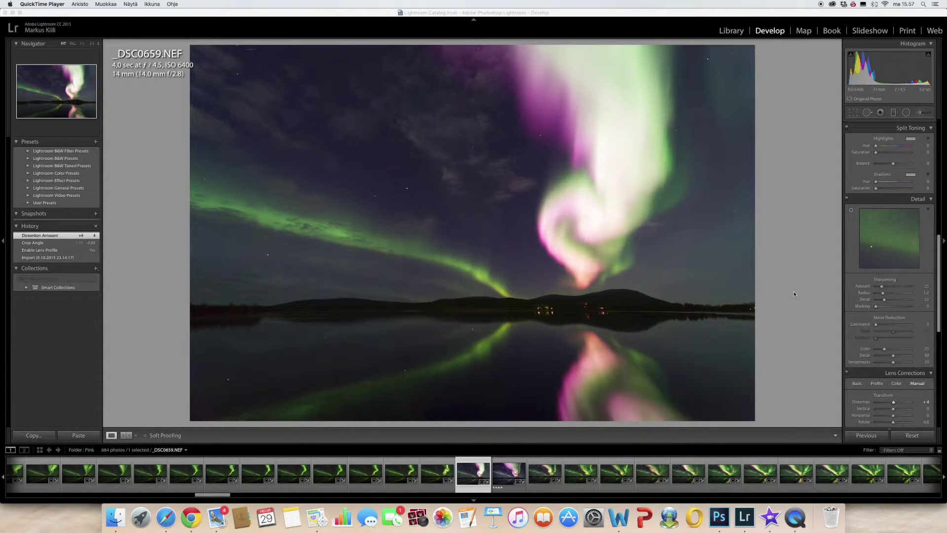
# Pull Highlights down to -31 and lift Shadows to +35 on the aurora photo.
pyautogui.scroll(3, 908, 254)
pyautogui.scroll(4, 908, 254)
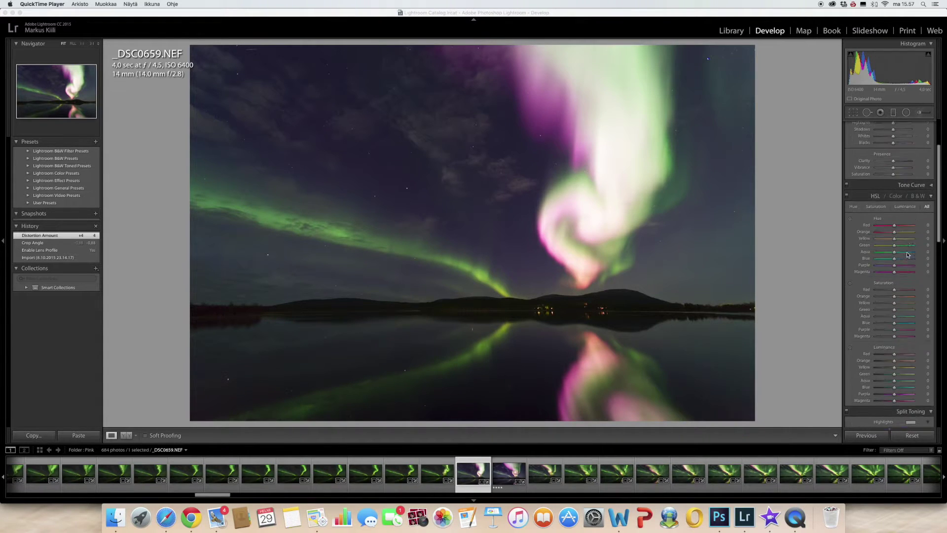
pyautogui.scroll(3, 907, 255)
pyautogui.scroll(-1, 908, 254)
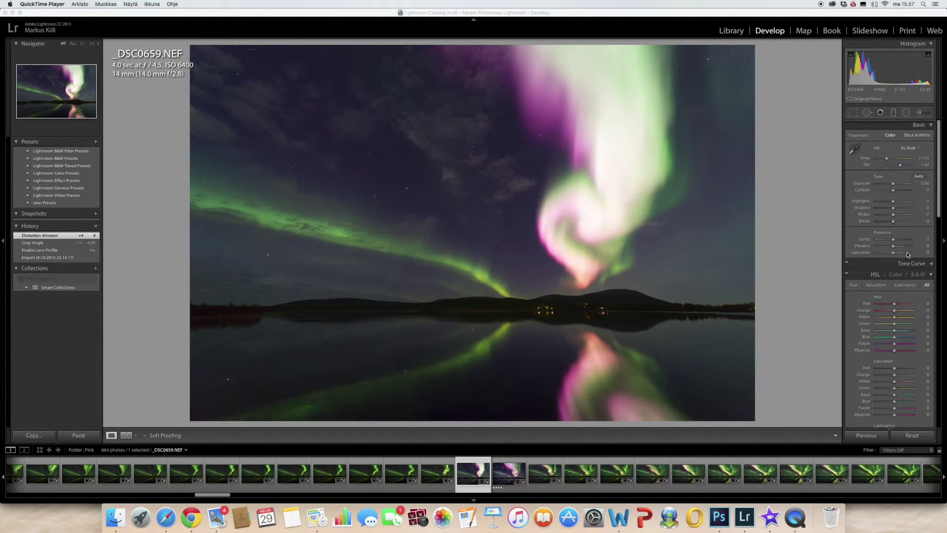
pyautogui.click(894, 203)
pyautogui.moveTo(894, 203); pyautogui.dragTo(888, 203)
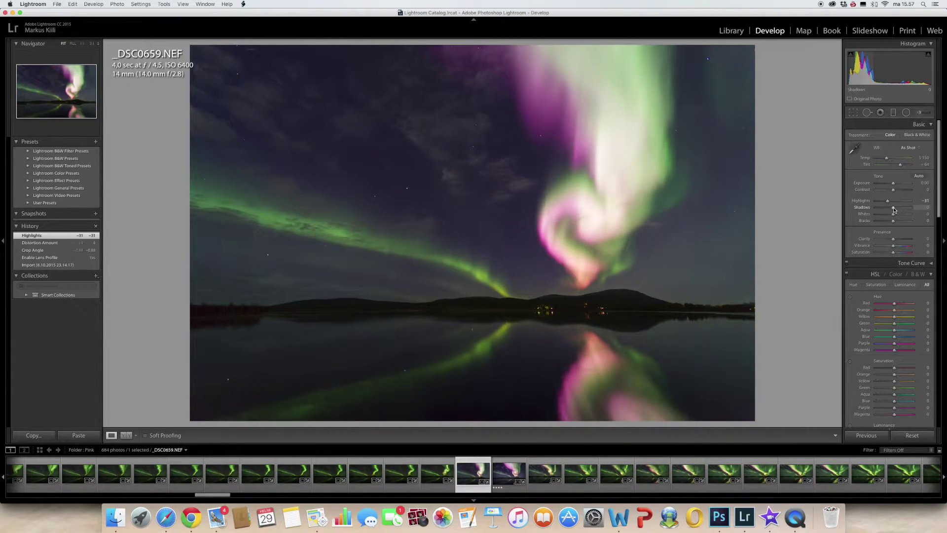
pyautogui.moveTo(895, 207); pyautogui.dragTo(899, 208)
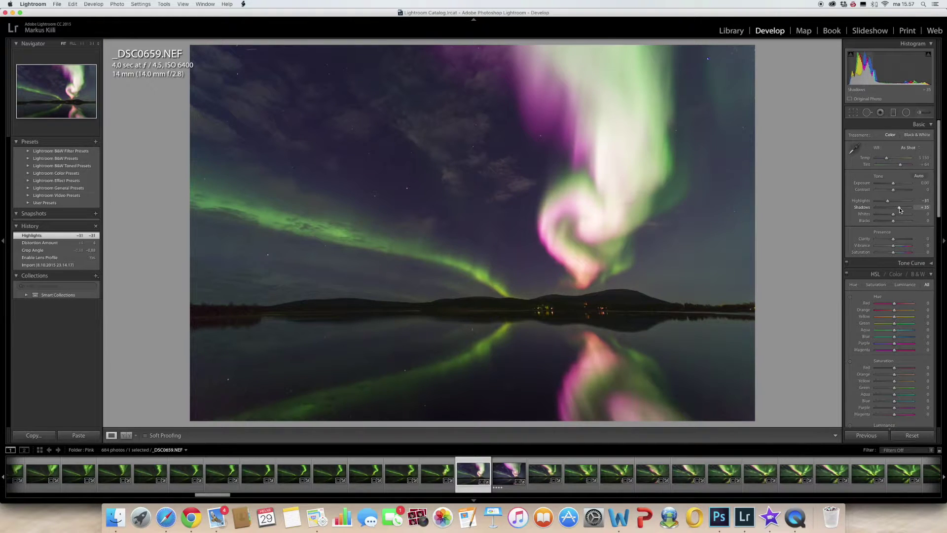
# Set Whites +17 and Blacks -10 using clipping previews, then add slight Clarity.
pyautogui.moveTo(893, 214); pyautogui.dragTo(898, 217)
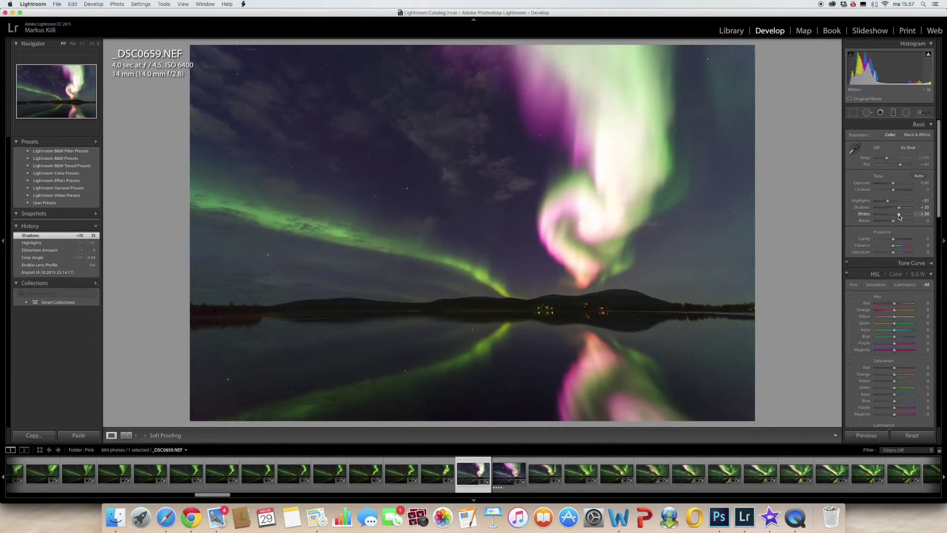
pyautogui.keyDown('alt'); pyautogui.click(898, 215); pyautogui.keyUp('alt')
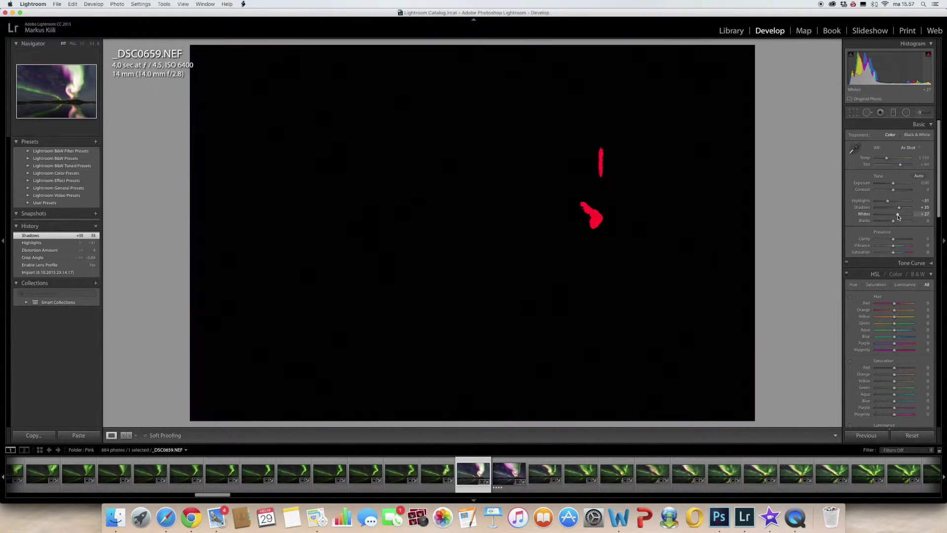
pyautogui.moveTo(898, 216); pyautogui.dragTo(896, 216)
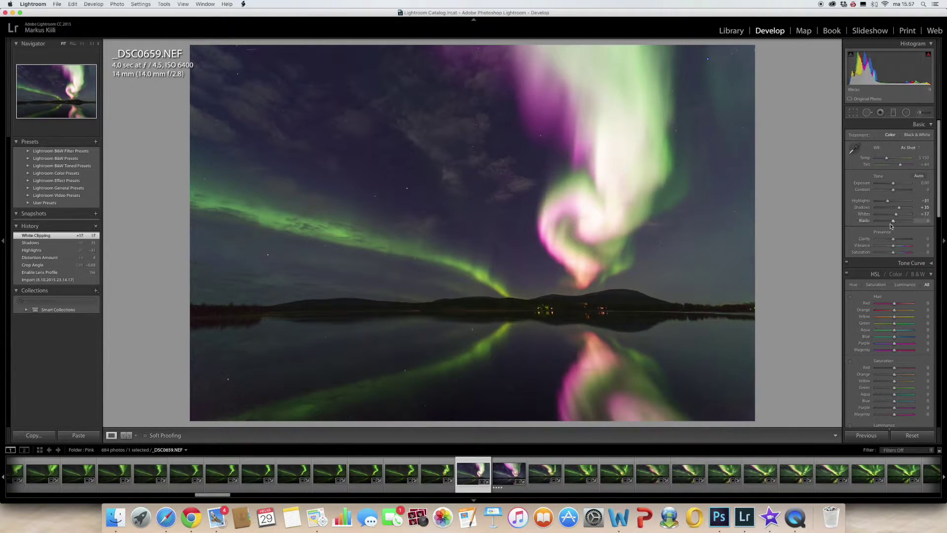
pyautogui.keyDown('alt'); pyautogui.click(894, 221); pyautogui.keyUp('alt')
pyautogui.moveTo(894, 222); pyautogui.dragTo(892, 223)
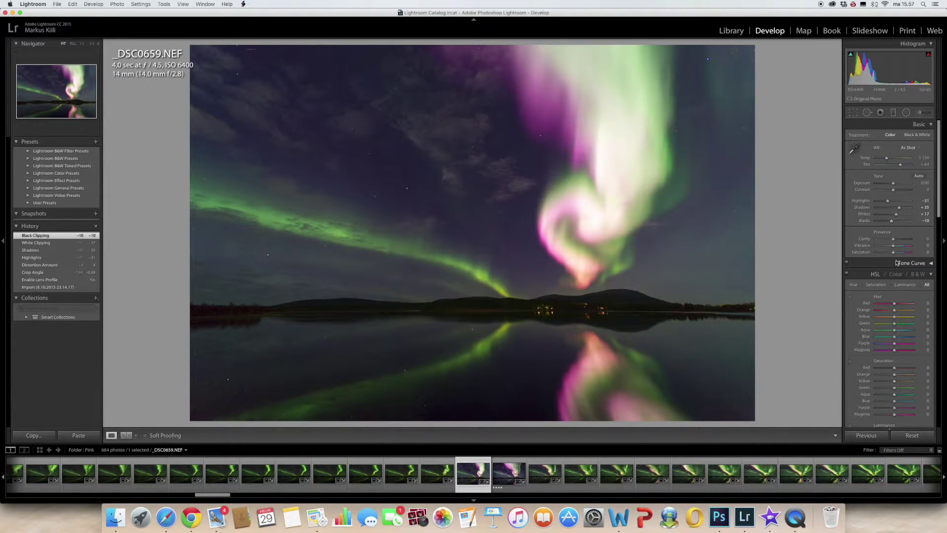
pyautogui.moveTo(894, 240); pyautogui.dragTo(895, 240)
# Zoom the aurora to 1:1 to inspect its edges for colour fringing.
pyautogui.click(699, 264)
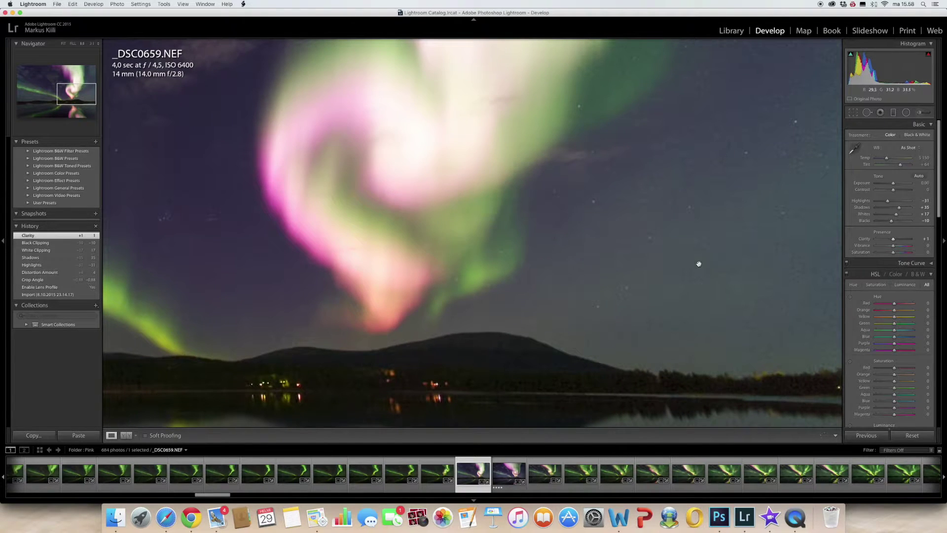
pyautogui.scroll(10, 699, 263)
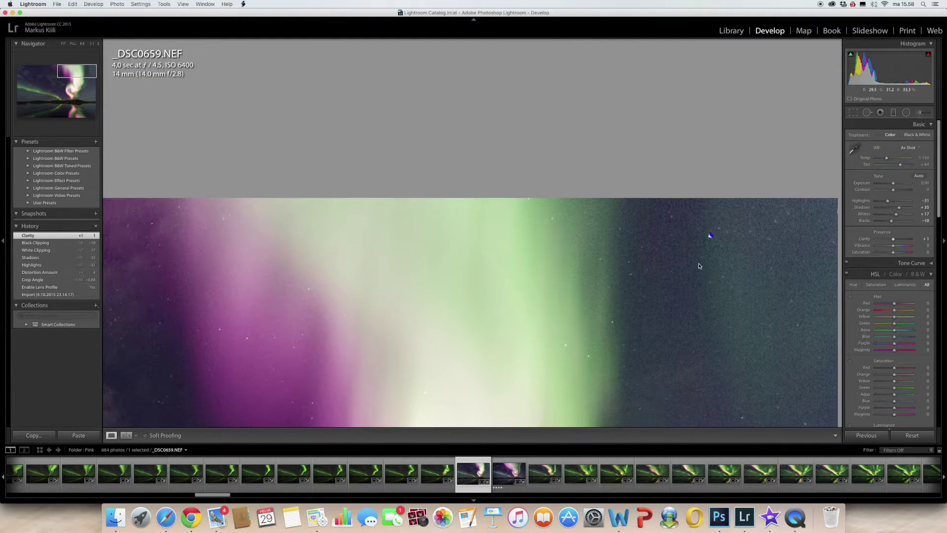
pyautogui.scroll(-3, 699, 264)
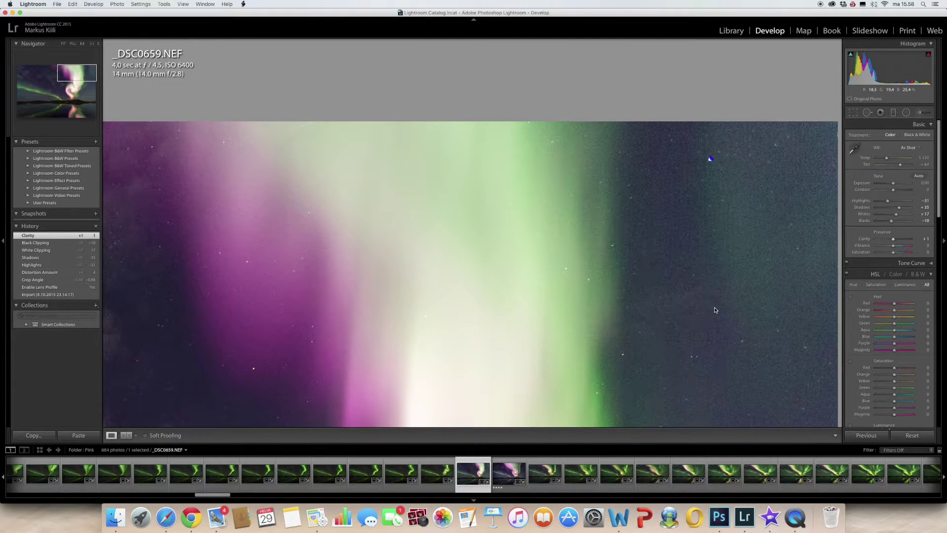
pyautogui.hscroll(2, 716, 310)
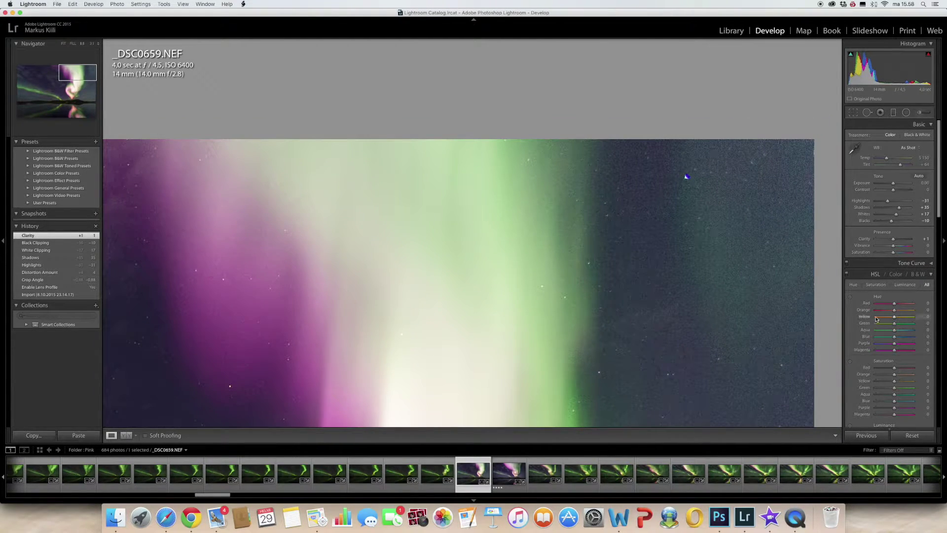
pyautogui.scroll(-5, 876, 319)
pyautogui.scroll(-5, 876, 320)
pyautogui.scroll(-1, 877, 320)
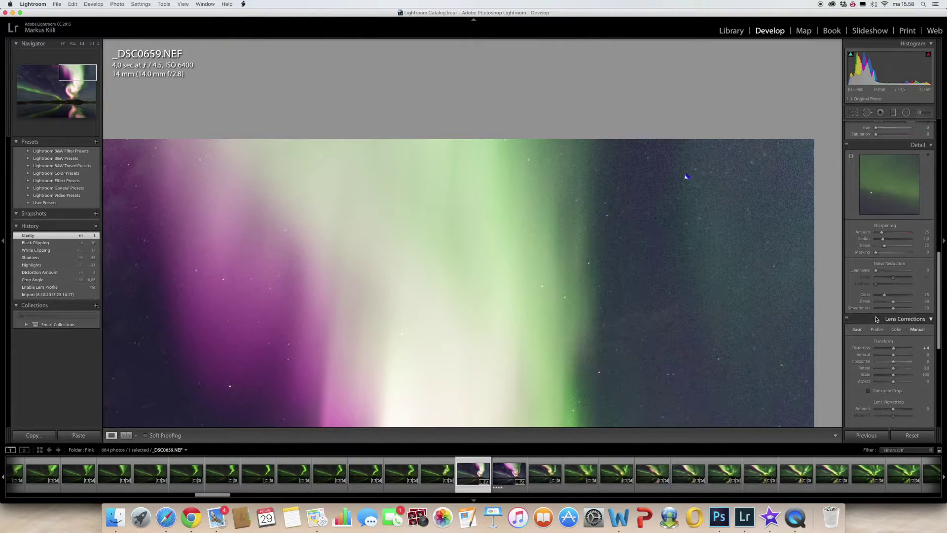
pyautogui.scroll(-1, 888, 322)
# Enable Remove Chromatic Aberration, set purple Defringe Amount to 2, and return to Fit view.
pyautogui.click(895, 321)
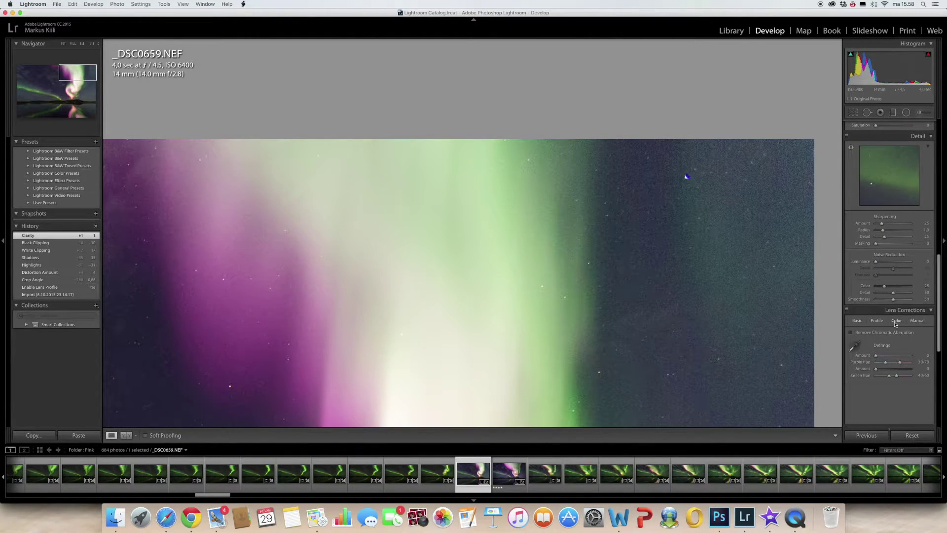
pyautogui.click(850, 334)
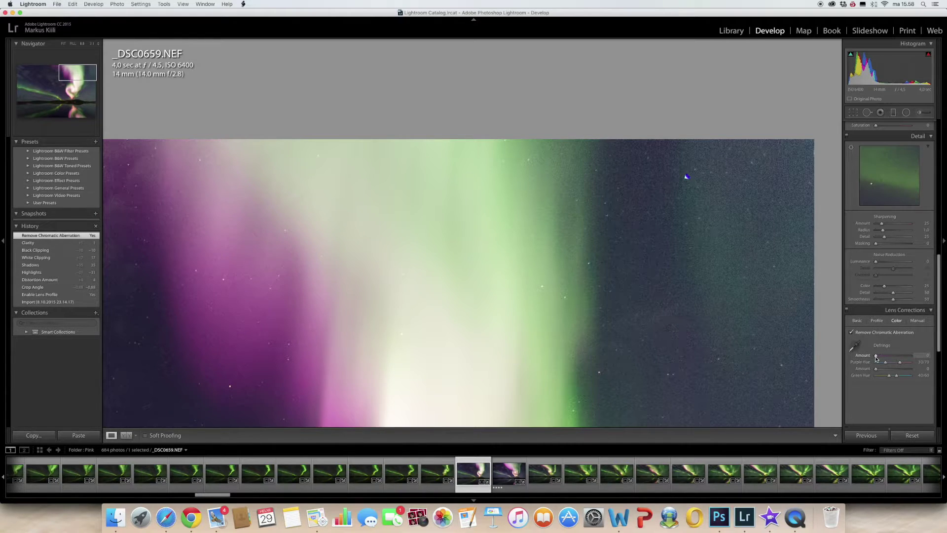
pyautogui.moveTo(877, 358); pyautogui.dragTo(879, 359)
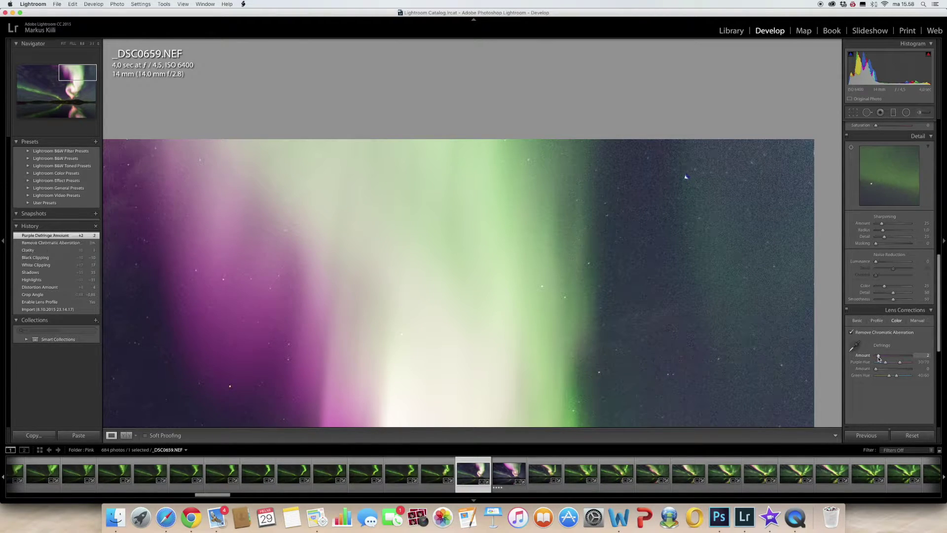
pyautogui.click(725, 346)
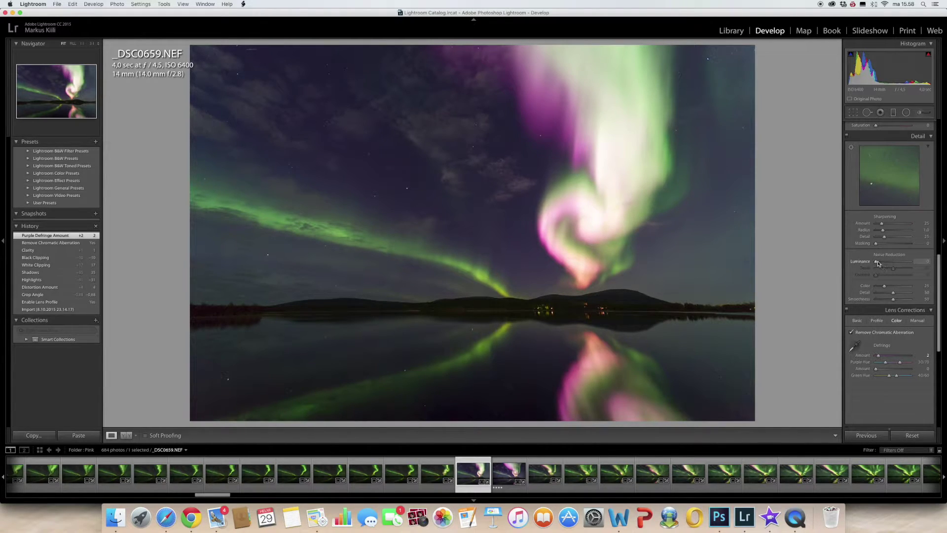
# Settle Luminance noise reduction at 15 after testing the maximum, and raise Color to 97.
pyautogui.moveTo(876, 261); pyautogui.dragTo(884, 263)
pyautogui.moveTo(885, 263); pyautogui.dragTo(884, 263)
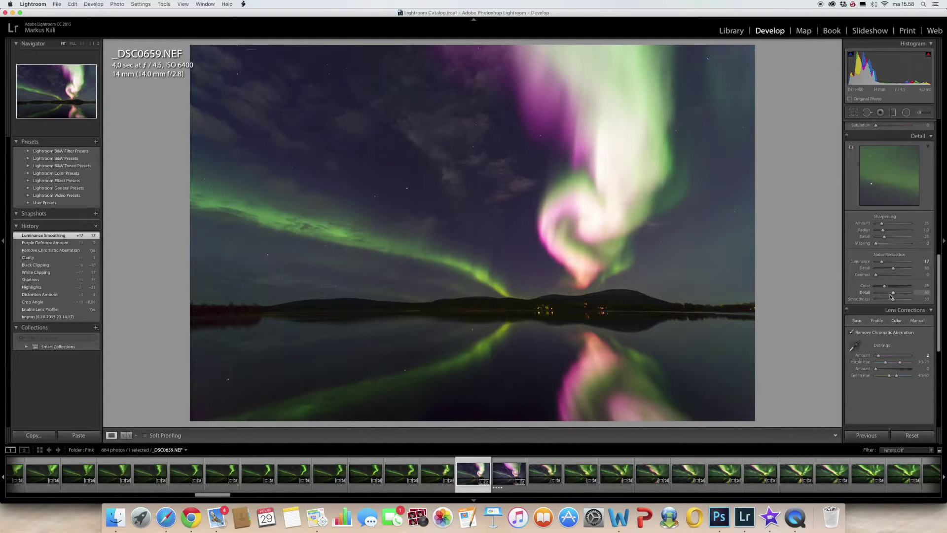
pyautogui.moveTo(881, 261); pyautogui.dragTo(919, 265)
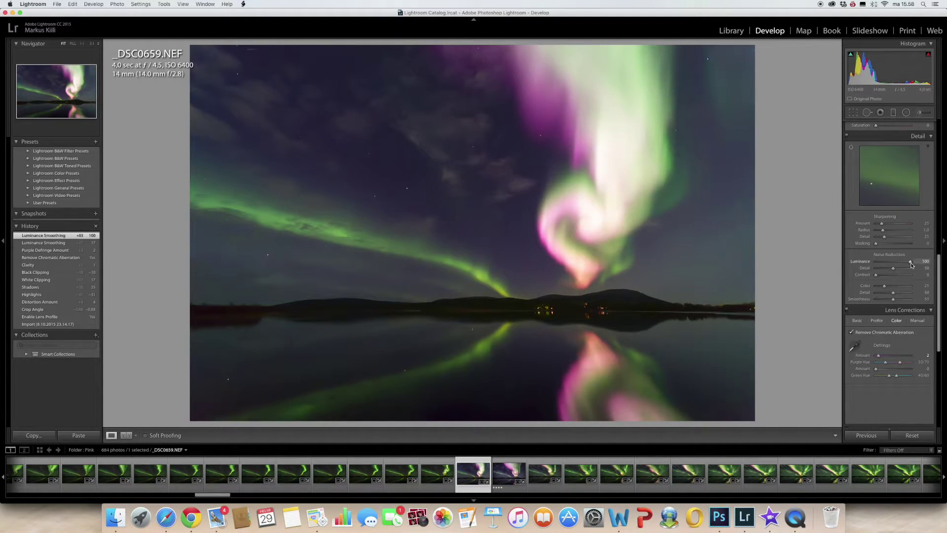
pyautogui.moveTo(911, 265); pyautogui.dragTo(882, 265)
pyautogui.moveTo(882, 265); pyautogui.dragTo(882, 265)
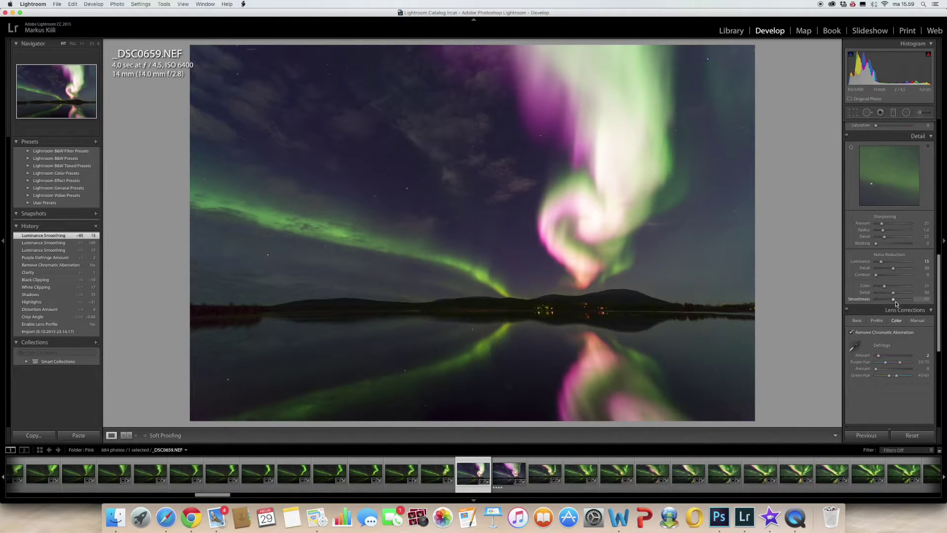
pyautogui.moveTo(883, 287); pyautogui.dragTo(909, 287)
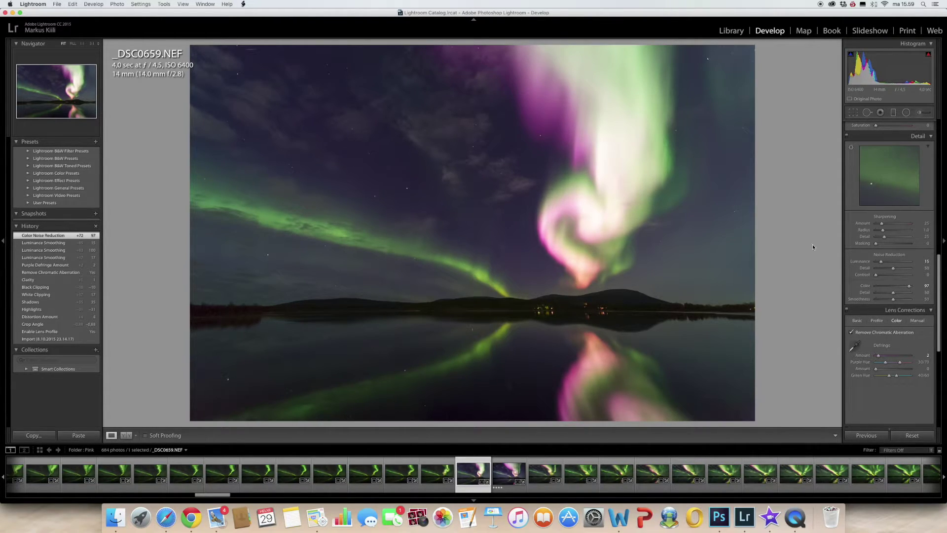
pyautogui.scroll(10, 871, 210)
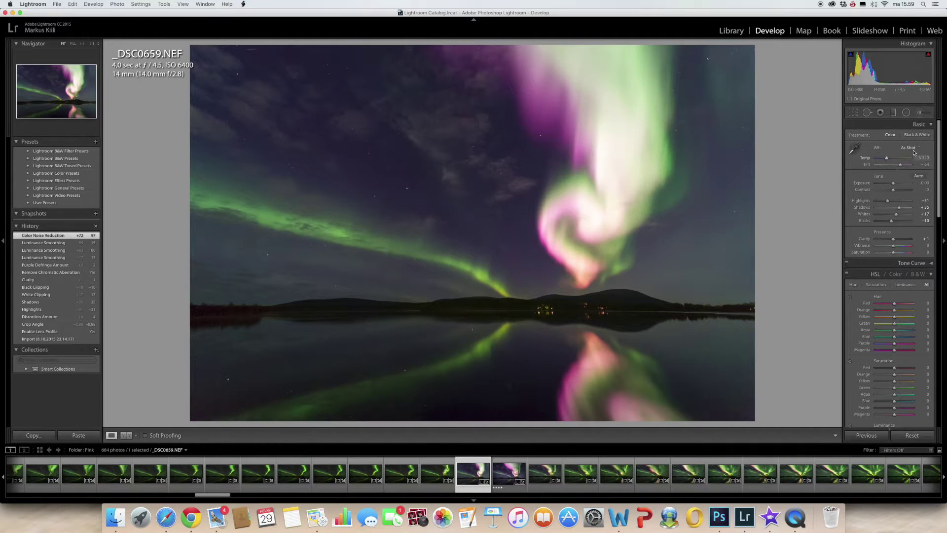
# Select the Adjustment Brush and reset all its Effect sliders to zero.
pyautogui.click(922, 114)
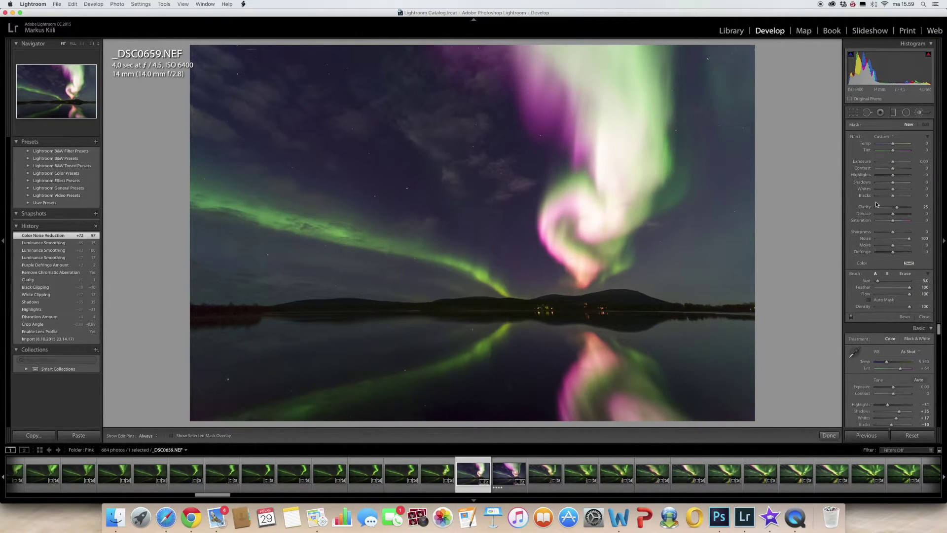
pyautogui.doubleClick(855, 137)
pyautogui.scroll(5, 637, 157)
# Brush the adjustment over the upper-right aurora and the upper-left sky.
pyautogui.scroll(5, 637, 157)
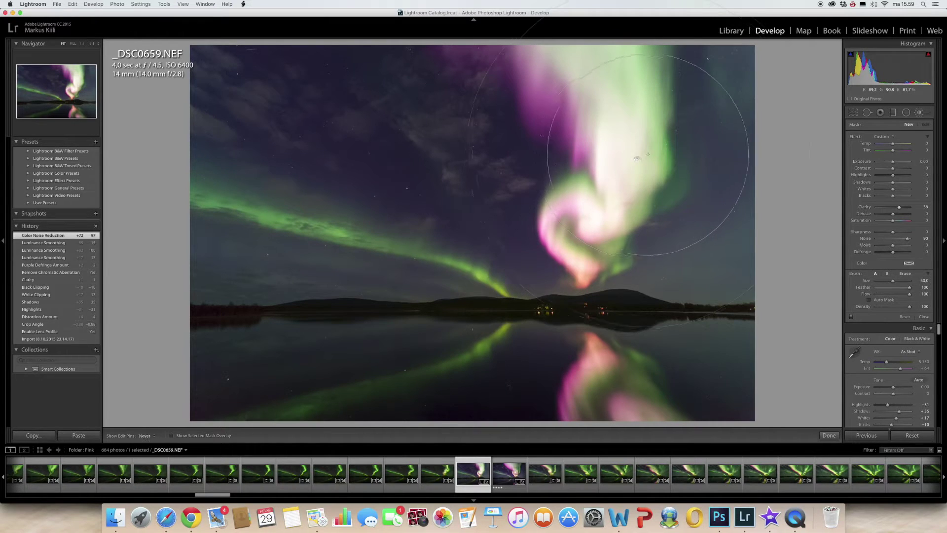
pyautogui.moveTo(637, 158); pyautogui.dragTo(623, 143)
pyautogui.rightClick(623, 142)
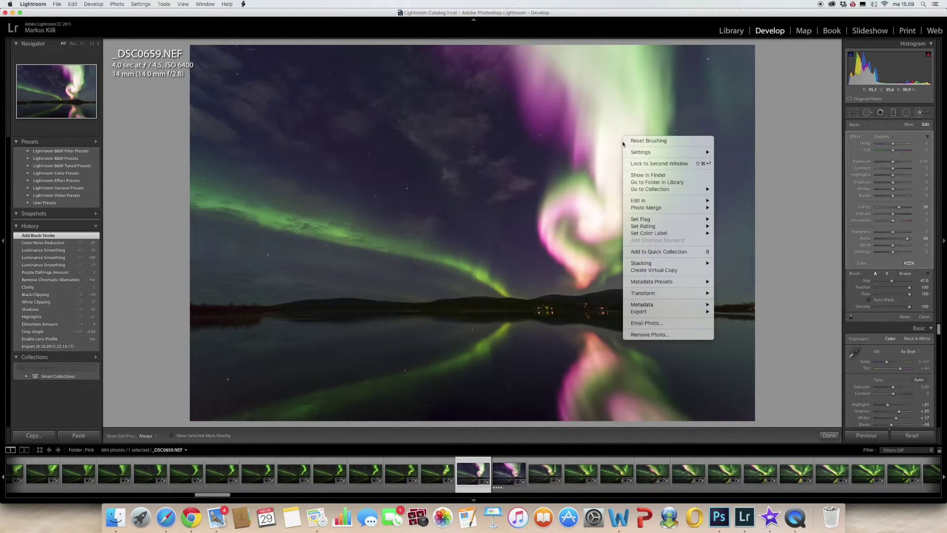
pyautogui.click(574, 130)
pyautogui.scroll(-4, 606, 148)
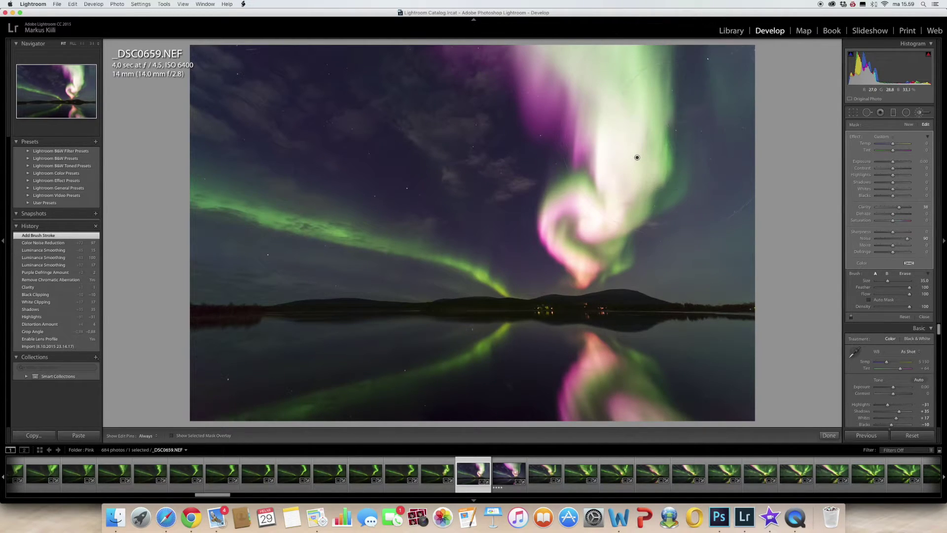
pyautogui.press('h')
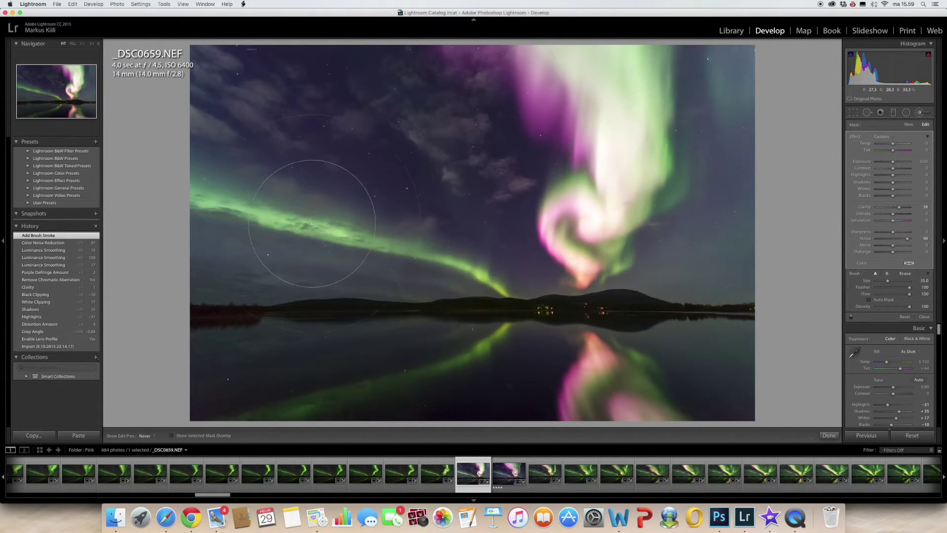
pyautogui.moveTo(202, 99); pyautogui.dragTo(232, 89)
pyautogui.press('h')
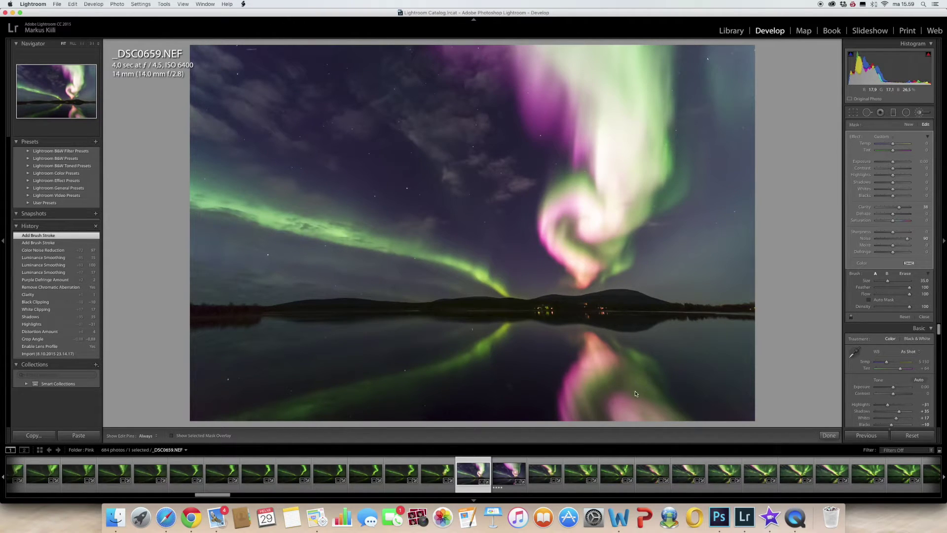
pyautogui.scroll(-3, 650, 397)
pyautogui.press('h')
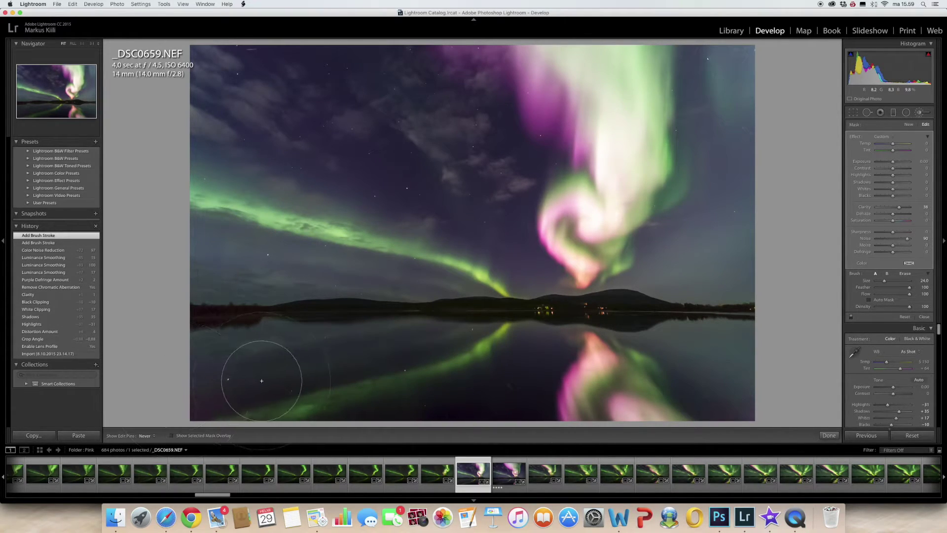
pyautogui.press('h')
# With a smaller brush, paint the lower-left water reflection and the top-left sky.
pyautogui.click(452, 374)
pyautogui.press('[')
pyautogui.press('[')
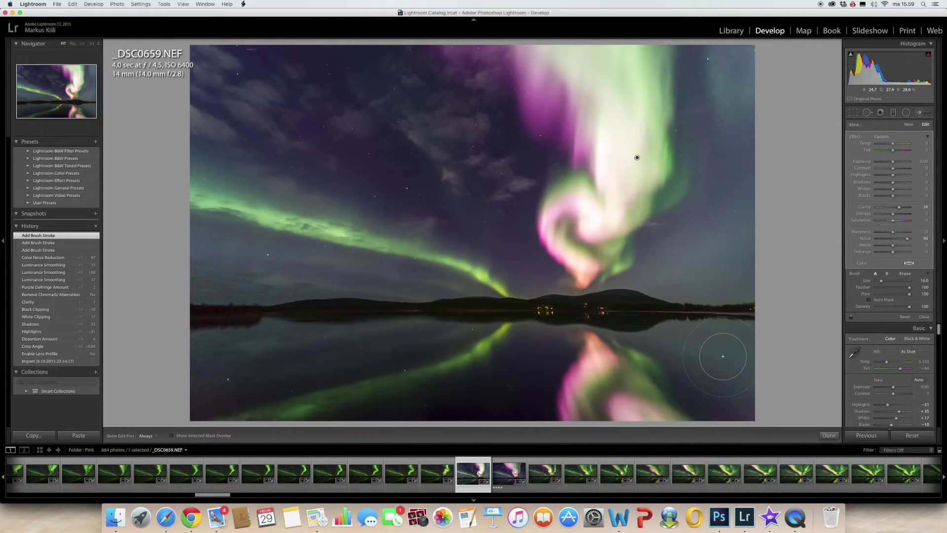
pyautogui.press('h')
pyautogui.press('[')
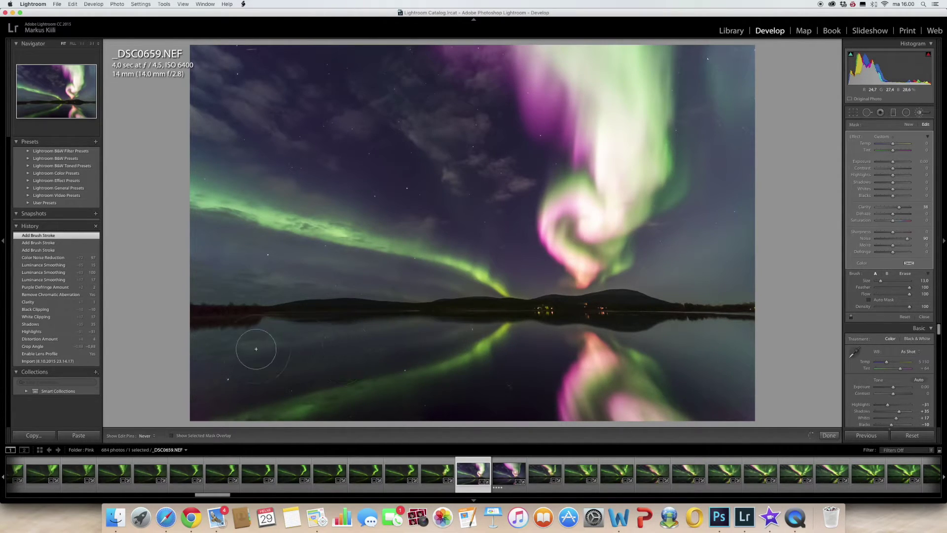
pyautogui.moveTo(278, 412); pyautogui.dragTo(362, 403)
pyautogui.click(146, 435)
pyautogui.click(143, 408)
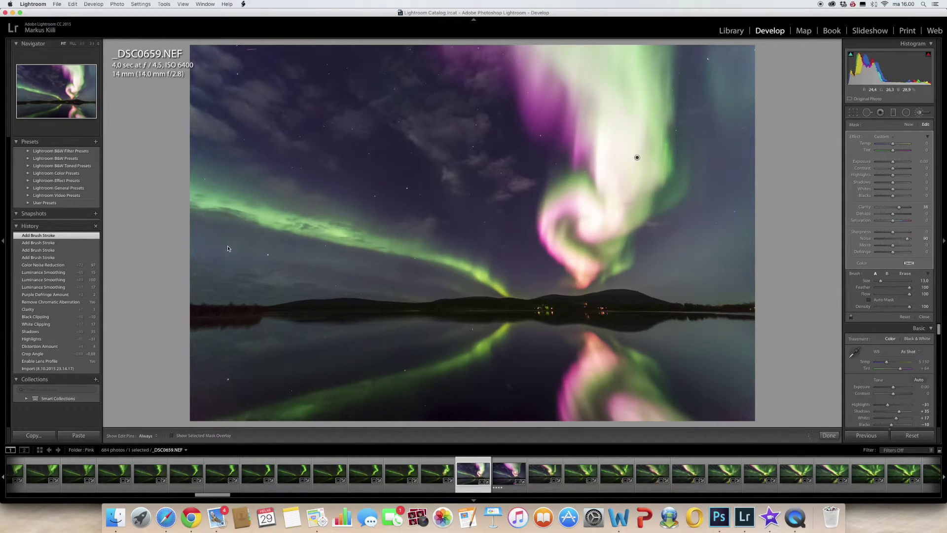
pyautogui.press('h')
pyautogui.moveTo(207, 151); pyautogui.dragTo(219, 69)
pyautogui.press('h')
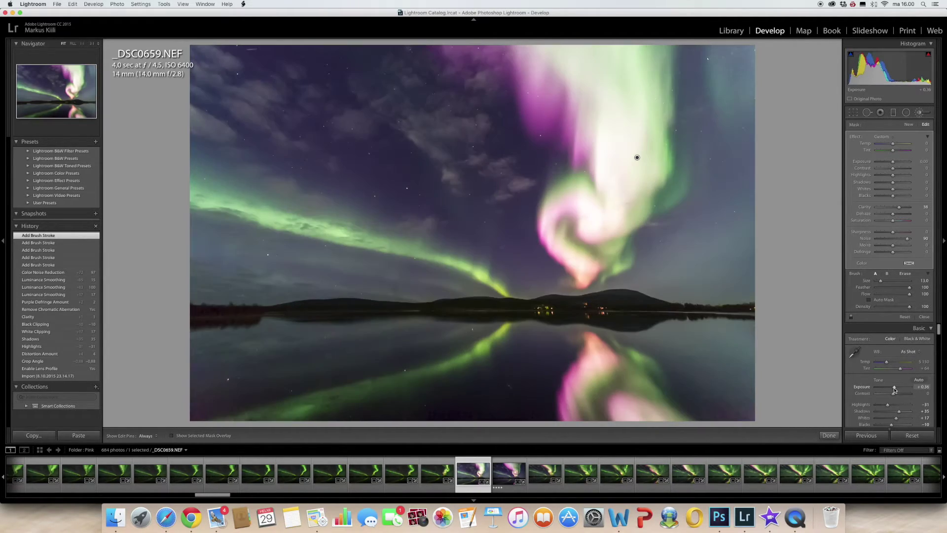
# Lower global Exposure to -0.80 and close the brush adjustment panel.
pyautogui.moveTo(894, 390); pyautogui.dragTo(891, 389)
pyautogui.moveTo(890, 389); pyautogui.dragTo(892, 390)
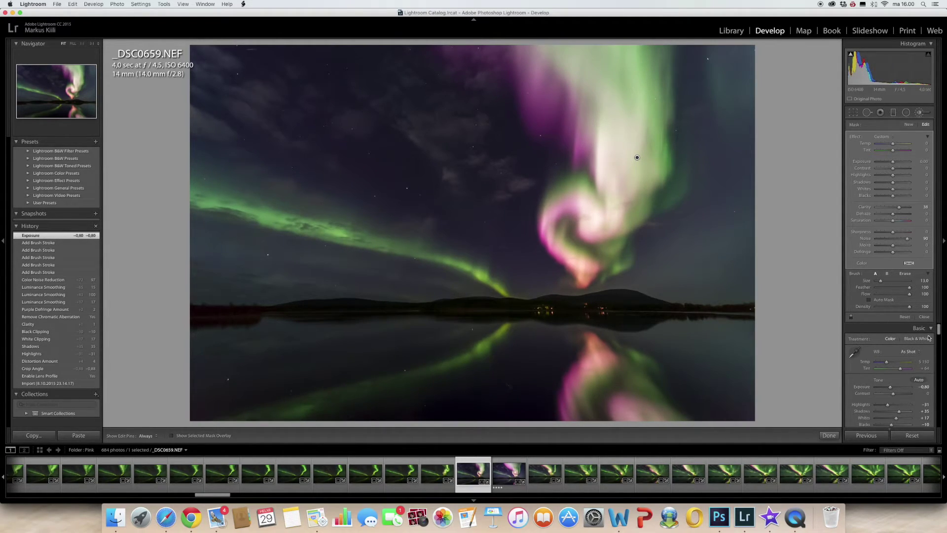
pyautogui.click(925, 317)
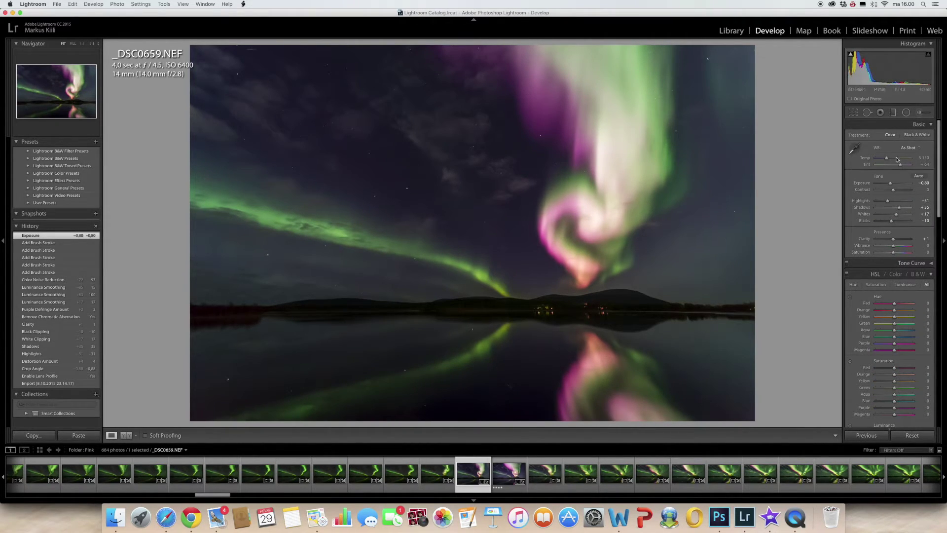
# Reopen the Adjustment Brush, select the existing sky pin, and show its red mask overlay.
pyautogui.click(920, 113)
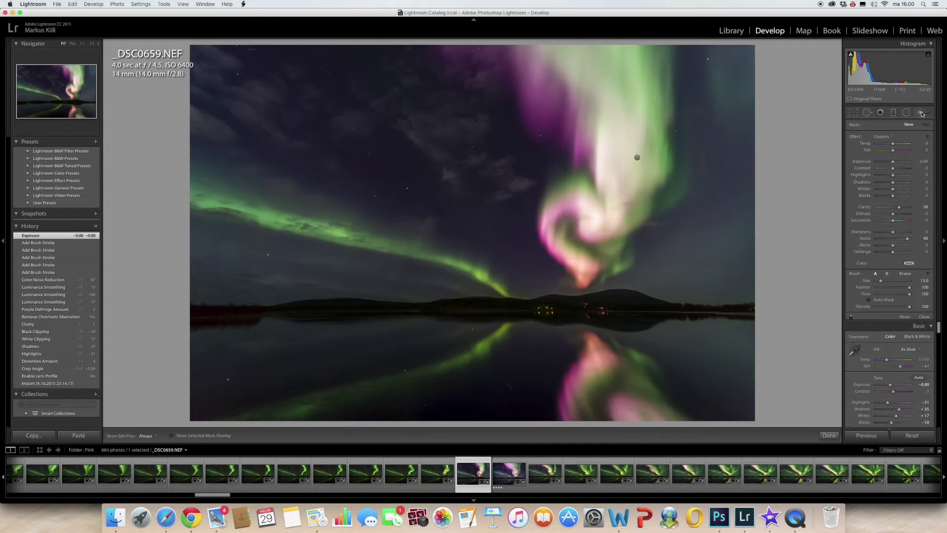
pyautogui.click(638, 157)
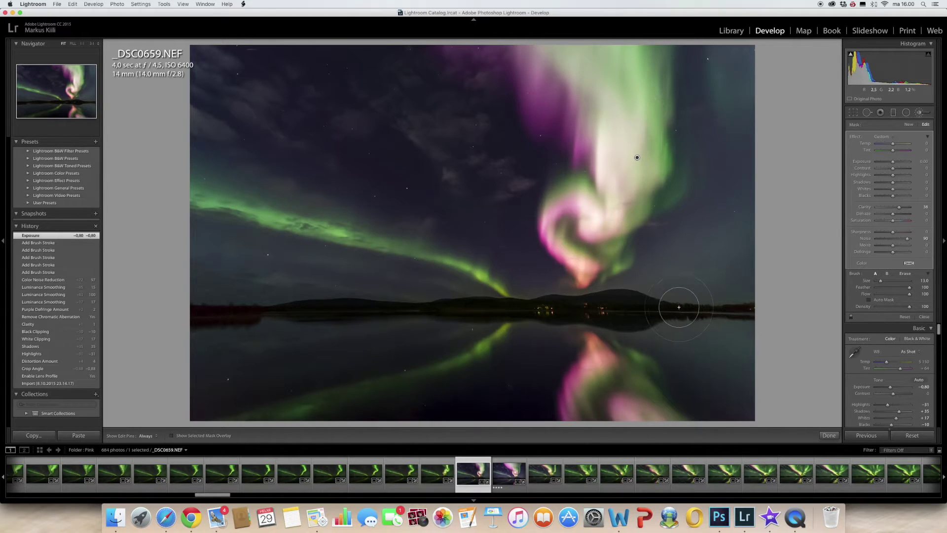
pyautogui.click(172, 436)
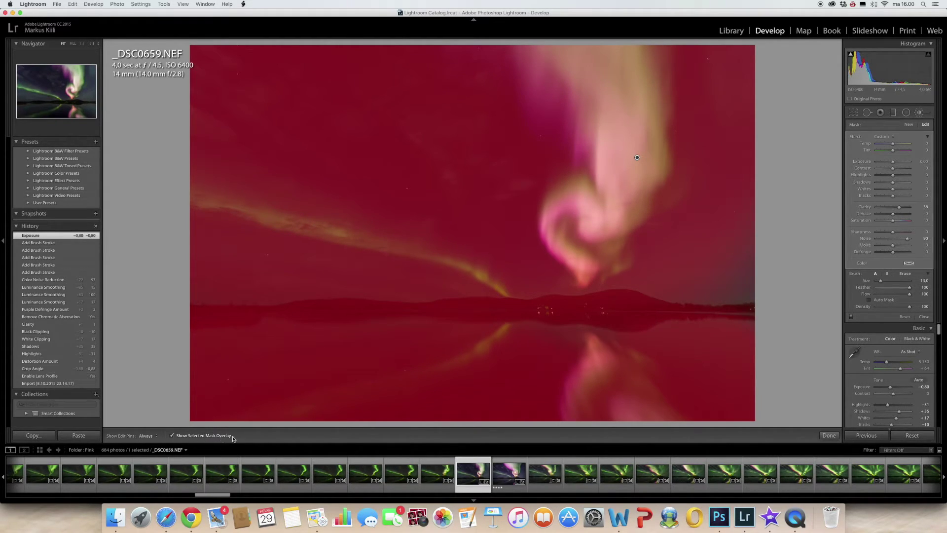
# Erase the brush mask from the horizon ridge, then hide the red mask overlay.
pyautogui.click(906, 275)
pyautogui.press('h')
pyautogui.moveTo(634, 303)
pyautogui.mouseDown()
pyautogui.moveTo(576, 320)
pyautogui.moveTo(641, 312)
pyautogui.mouseUp()
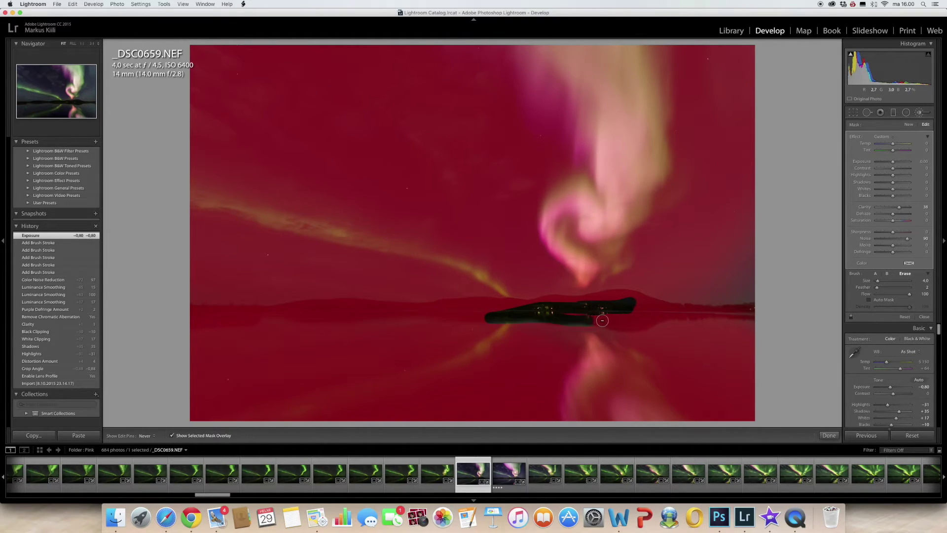
pyautogui.moveTo(641, 312); pyautogui.dragTo(586, 302)
pyautogui.press('h')
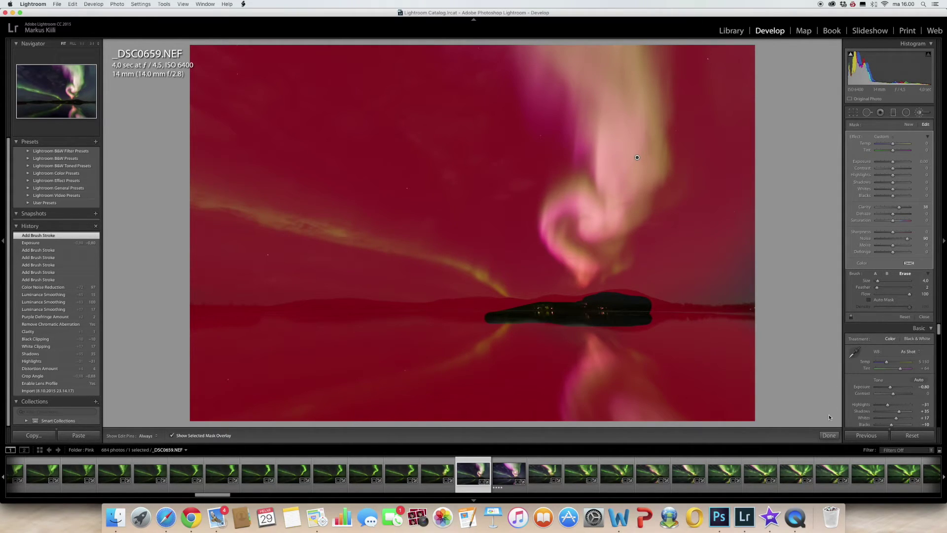
pyautogui.click(171, 436)
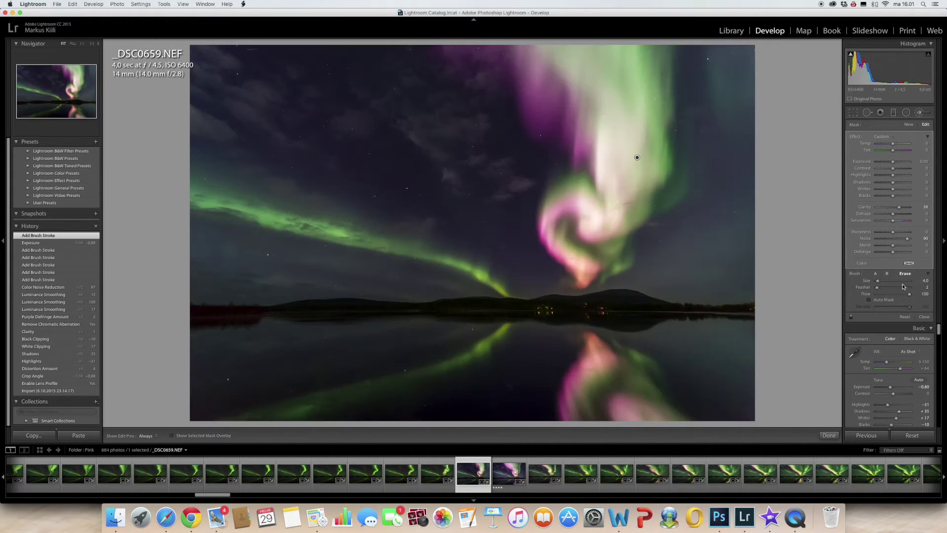
# Paint with a Density 0 brush to clear the adjustment along the horizon.
pyautogui.click(876, 274)
pyautogui.moveTo(909, 307); pyautogui.dragTo(876, 307)
pyautogui.scroll(-5, 623, 296)
pyautogui.scroll(-4, 637, 300)
pyautogui.press('h')
pyautogui.press('h')
pyautogui.click(681, 301)
pyautogui.press('h')
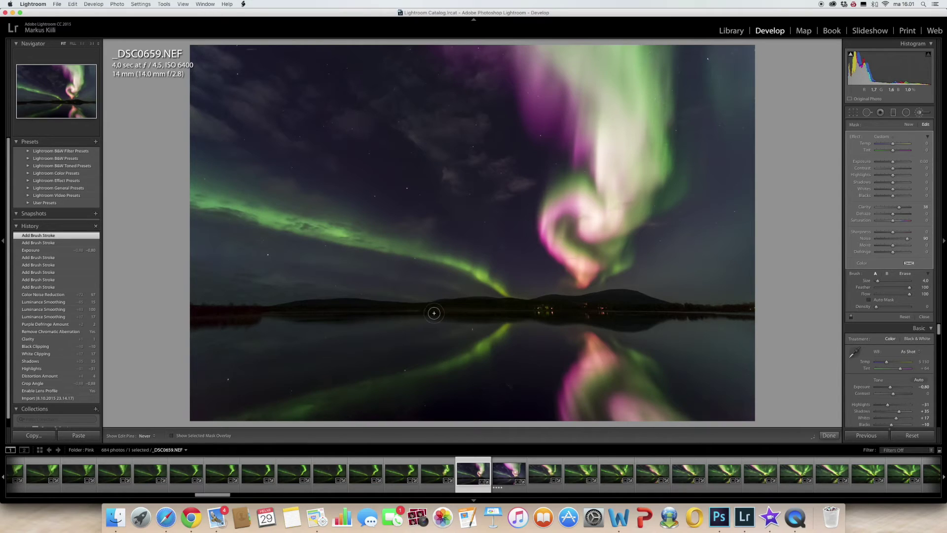
pyautogui.press('h')
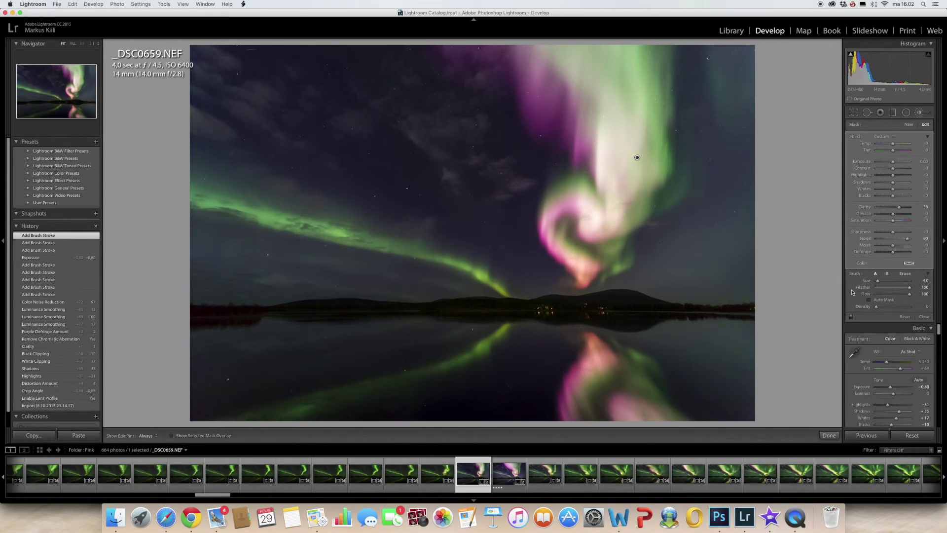
# Close the brush panel, raise global Contrast to +17, and switch to QuickTime Player.
pyautogui.click(925, 317)
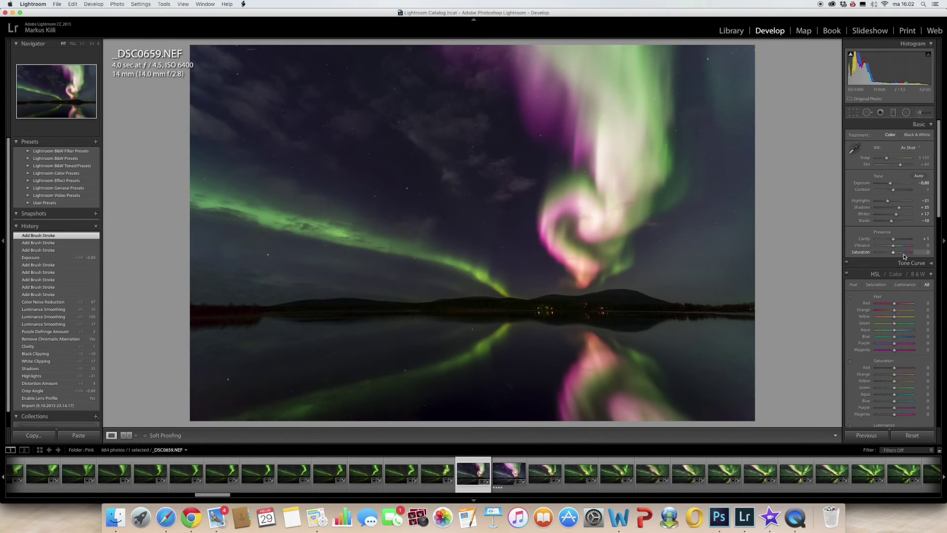
pyautogui.moveTo(893, 190); pyautogui.dragTo(897, 193)
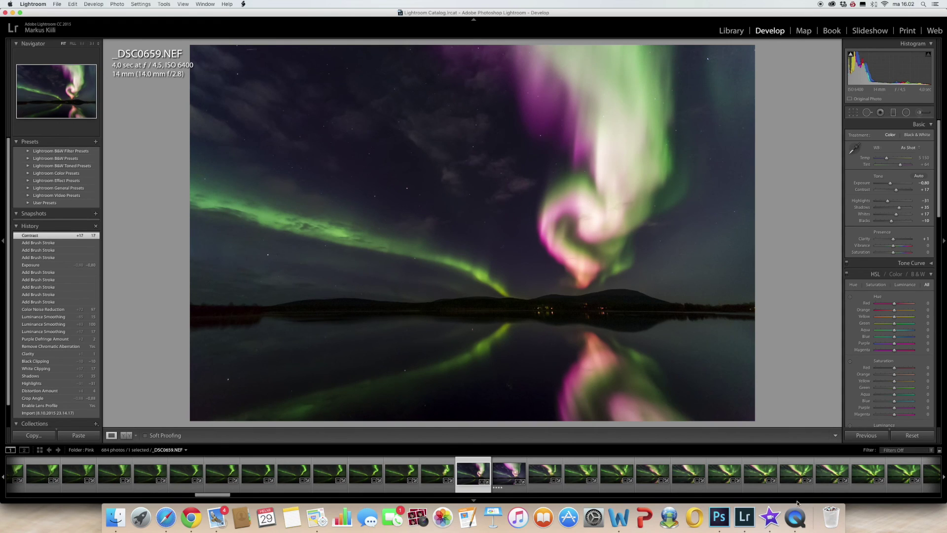
pyautogui.click(797, 527)
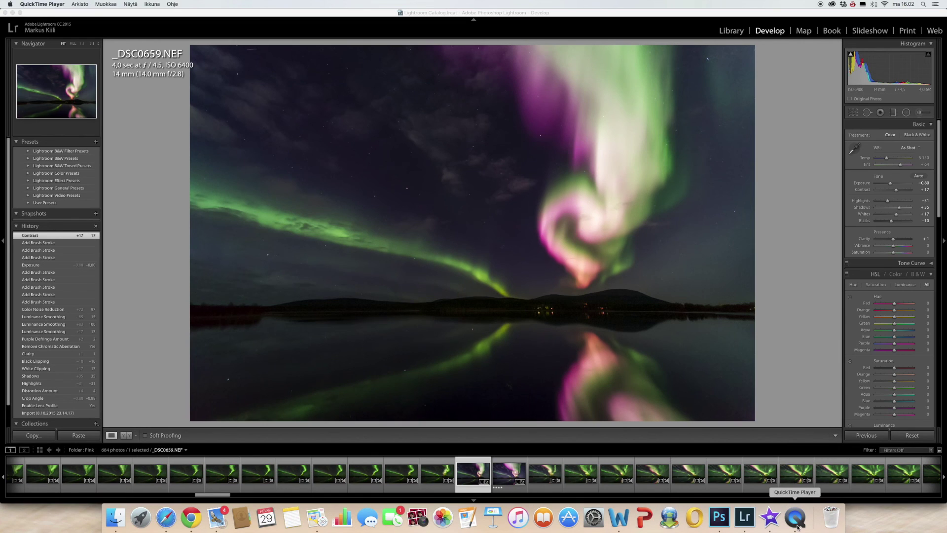